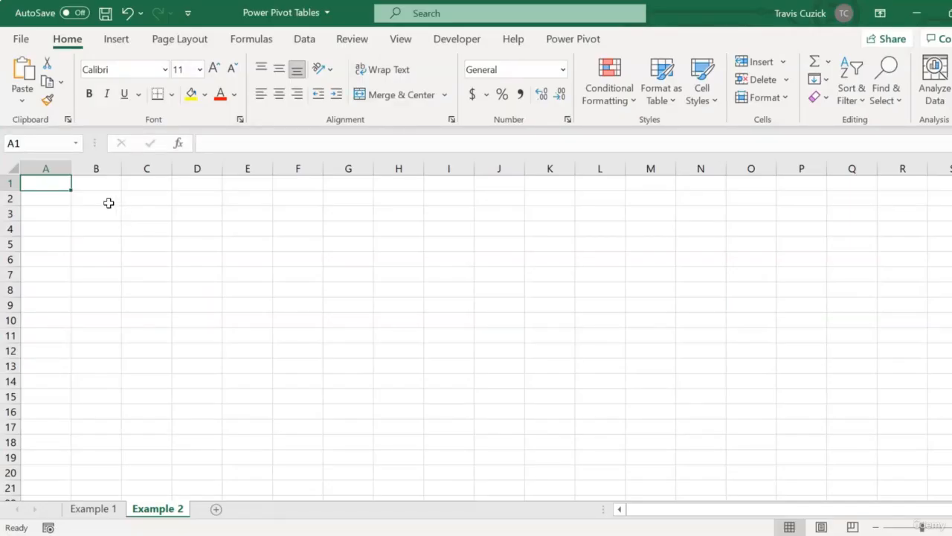
Insert a PivotTable based on this workbook's Data Model at cell B2 of the existing Example 2 worksheet.
{"action": "left_click", "coordinate": [109, 203]}
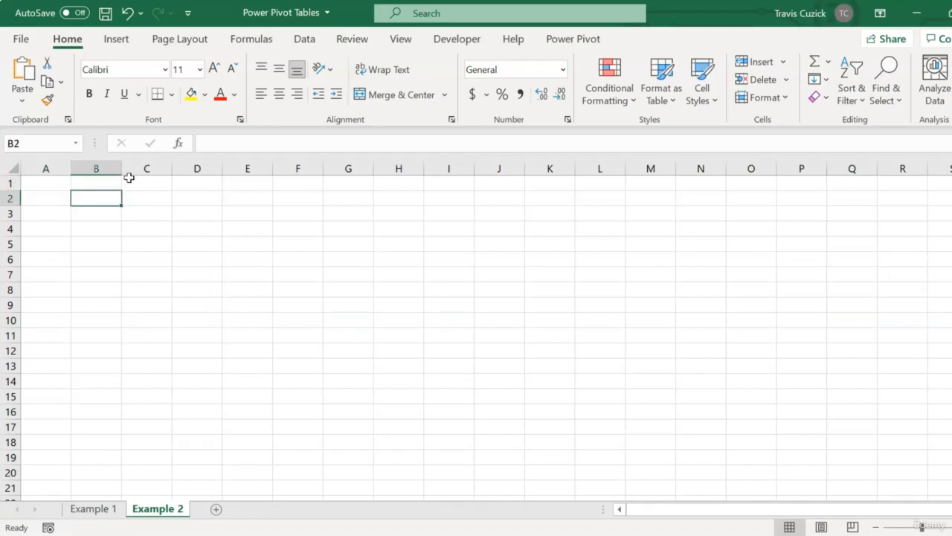
{"action": "left_click", "coordinate": [120, 46]}
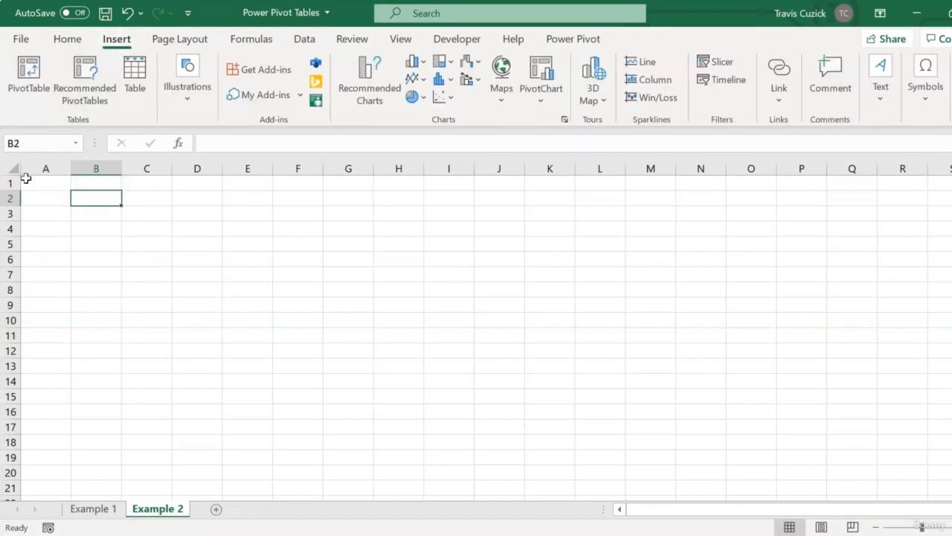
{"action": "left_click", "coordinate": [26, 97]}
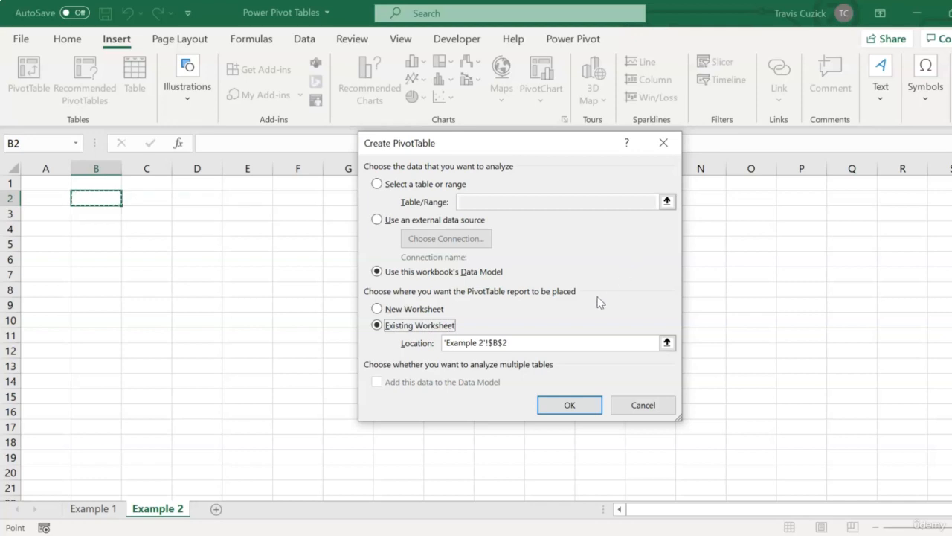
{"action": "left_click", "coordinate": [569, 404]}
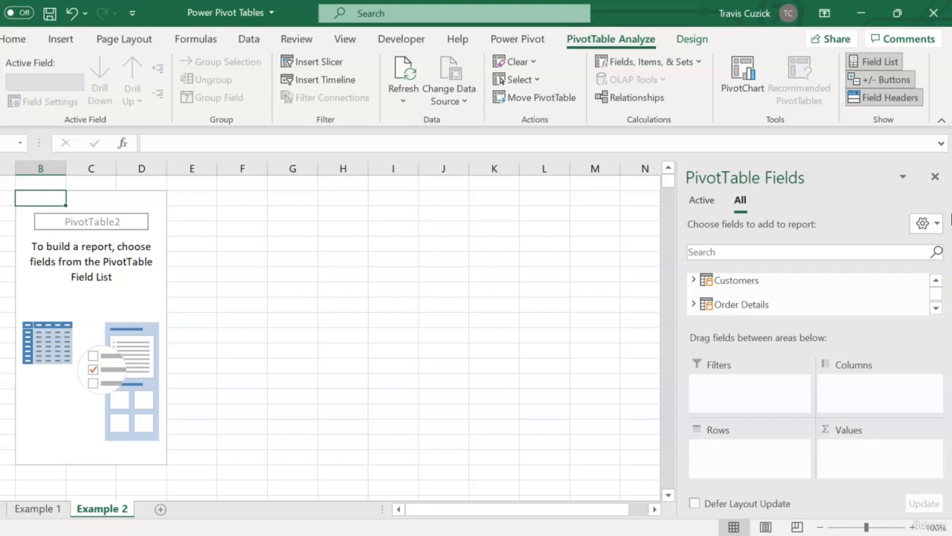
Examine the Customers and Order Details tables with only the fields section shown, and restore the stacked fields and areas layout.
{"action": "left_click", "coordinate": [940, 227]}
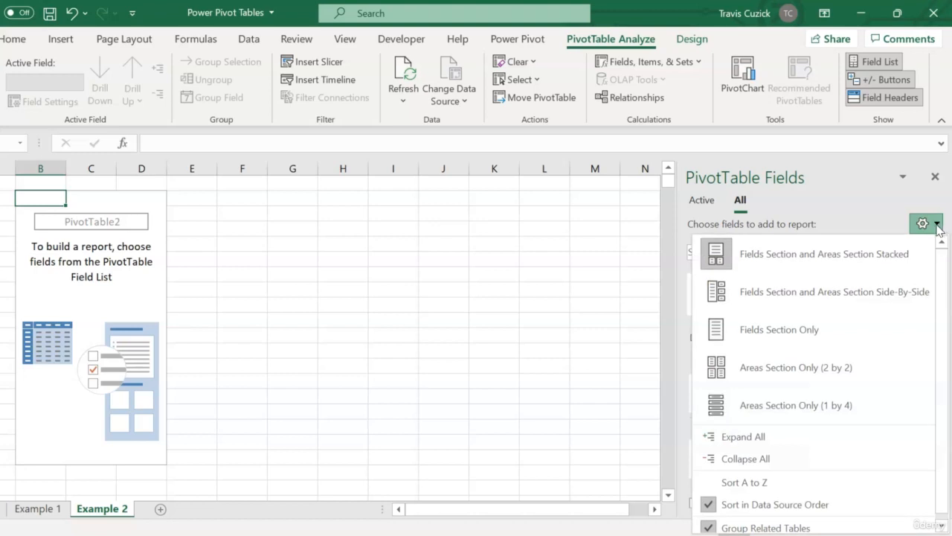
{"action": "left_click", "coordinate": [883, 332]}
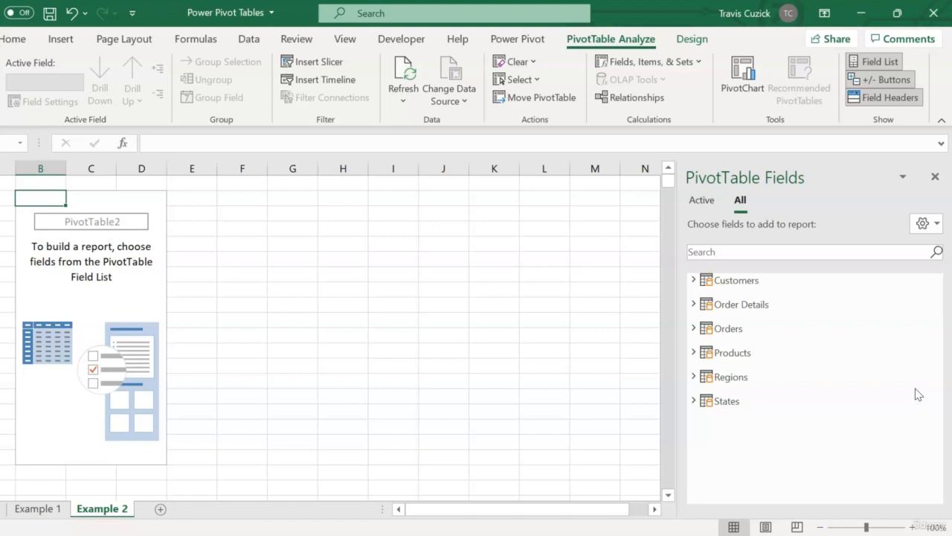
{"action": "left_click", "coordinate": [694, 280]}
{"action": "left_click", "coordinate": [693, 280]}
{"action": "left_click", "coordinate": [693, 304]}
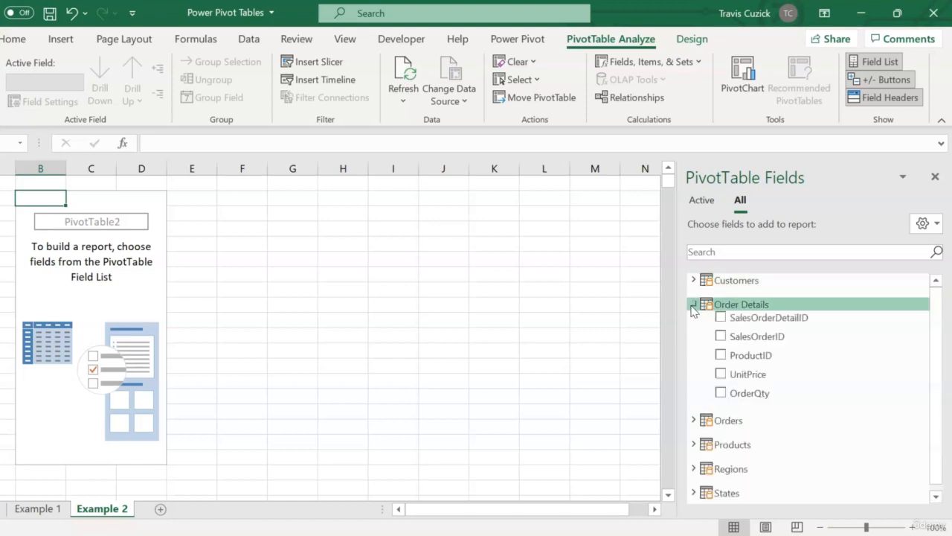
{"action": "left_click", "coordinate": [693, 305]}
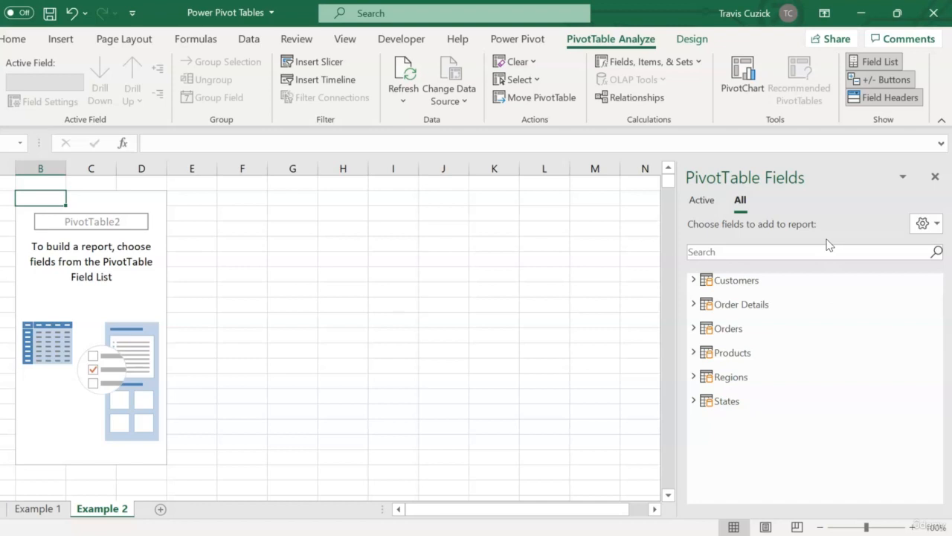
{"action": "left_click", "coordinate": [936, 226]}
{"action": "left_click", "coordinate": [909, 257]}
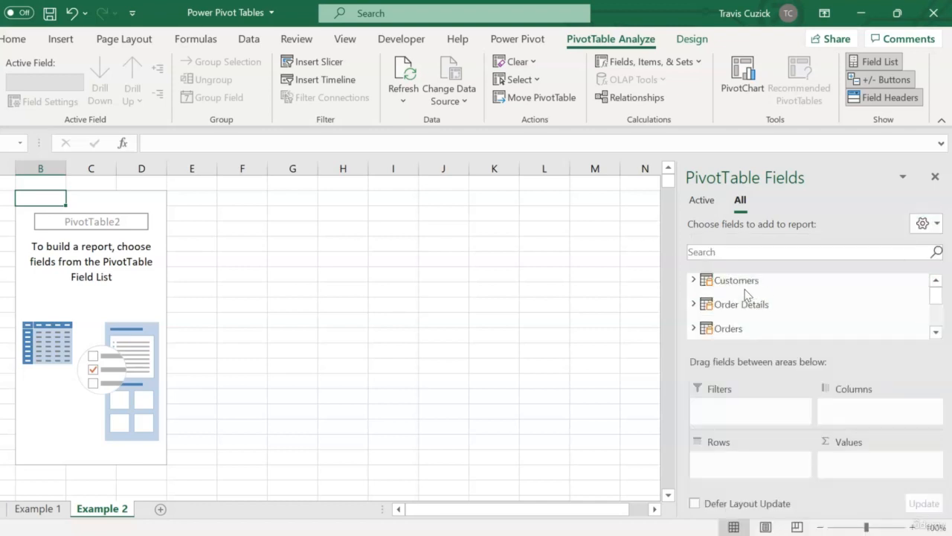
Add CustomerID from the Customers table to the rows and SalesOrderID from the Orders table to the values.
{"action": "left_click", "coordinate": [693, 280]}
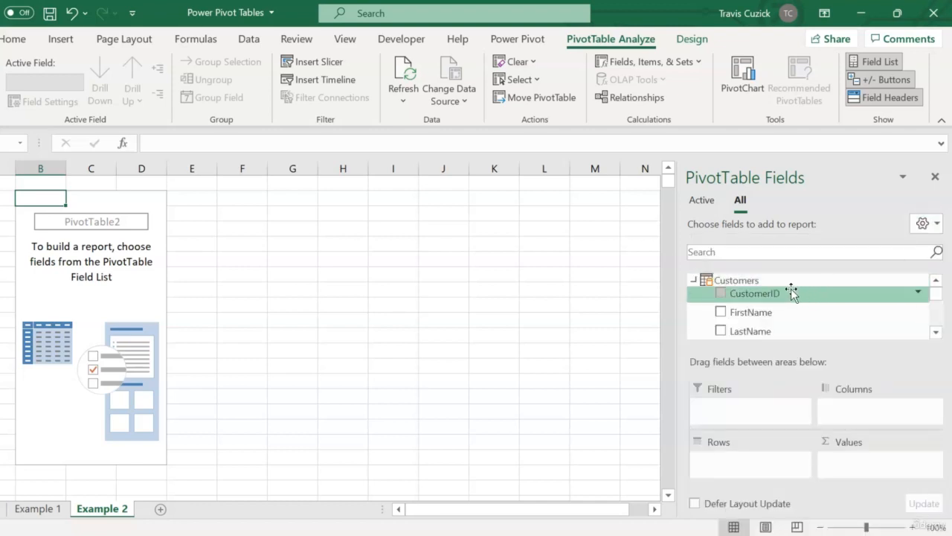
{"action": "left_click_drag", "start_coordinate": [792, 293], "coordinate": [750, 461]}
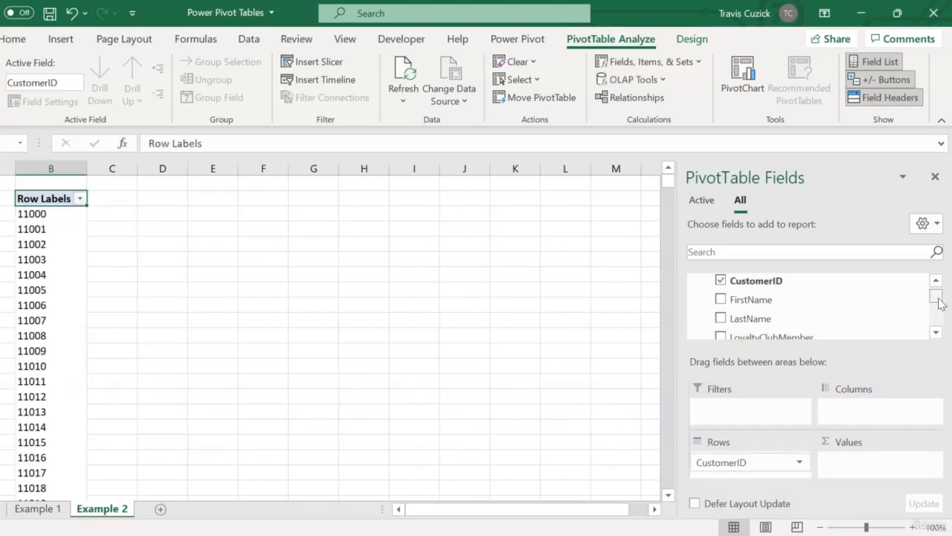
{"action": "left_click", "coordinate": [936, 332]}
{"action": "left_click", "coordinate": [935, 331]}
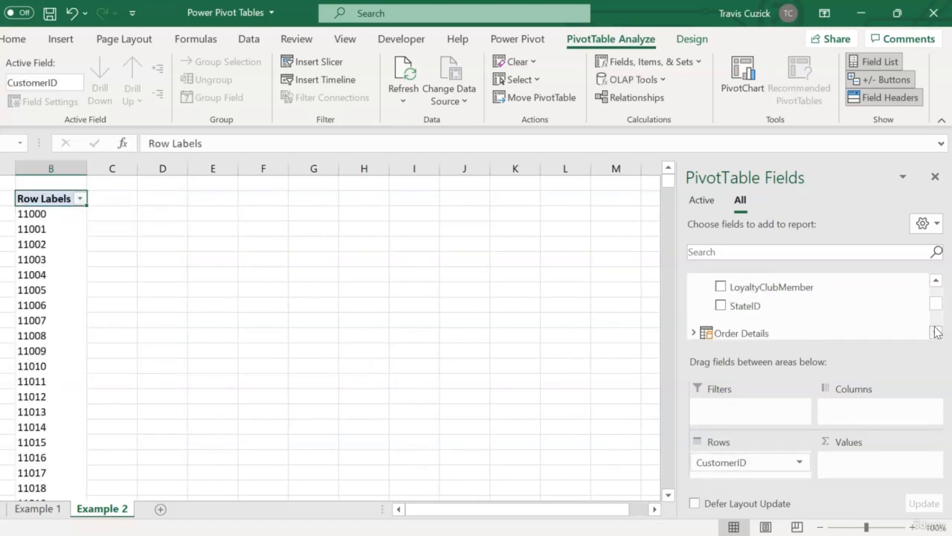
{"action": "left_click", "coordinate": [935, 332]}
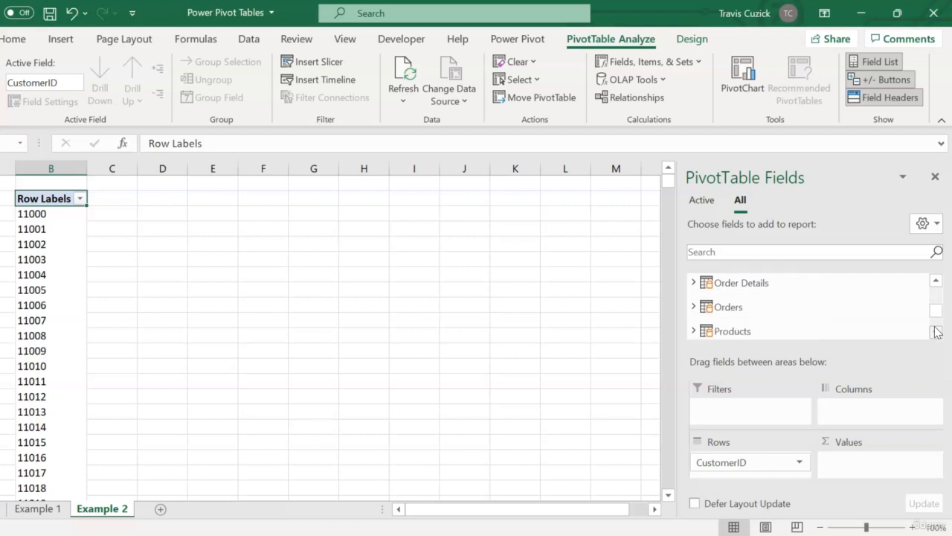
{"action": "left_click", "coordinate": [695, 306]}
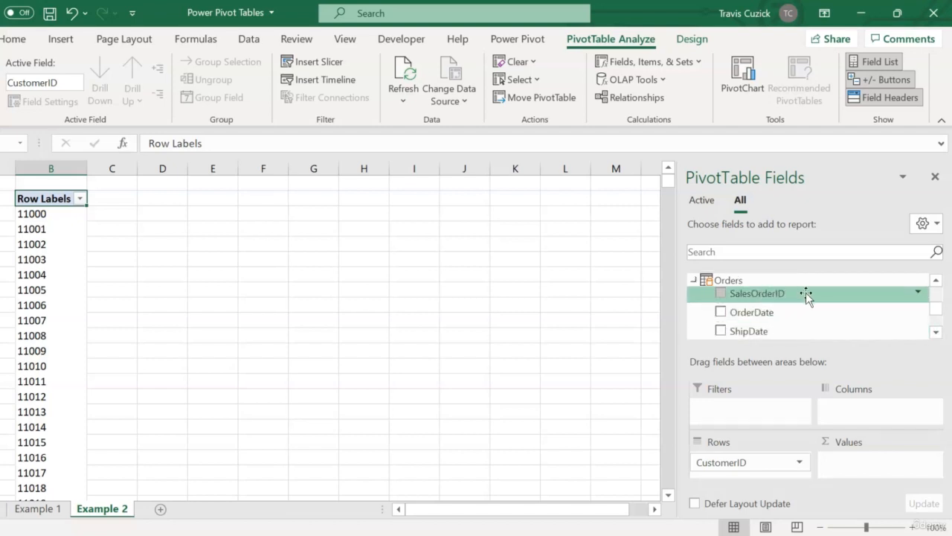
{"action": "left_click_drag", "start_coordinate": [808, 296], "coordinate": [855, 457]}
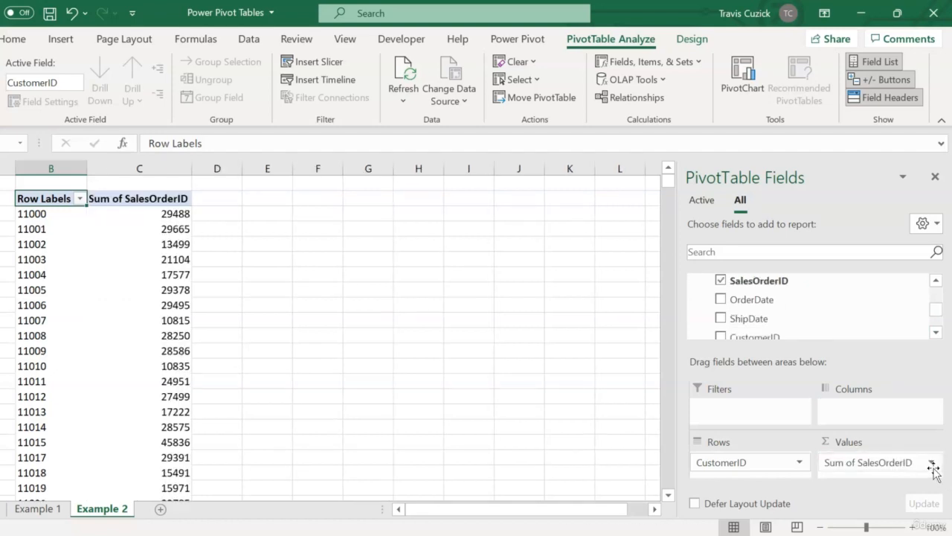
Change the SalesOrderID value field to be summarized by Count.
{"action": "left_click", "coordinate": [932, 463]}
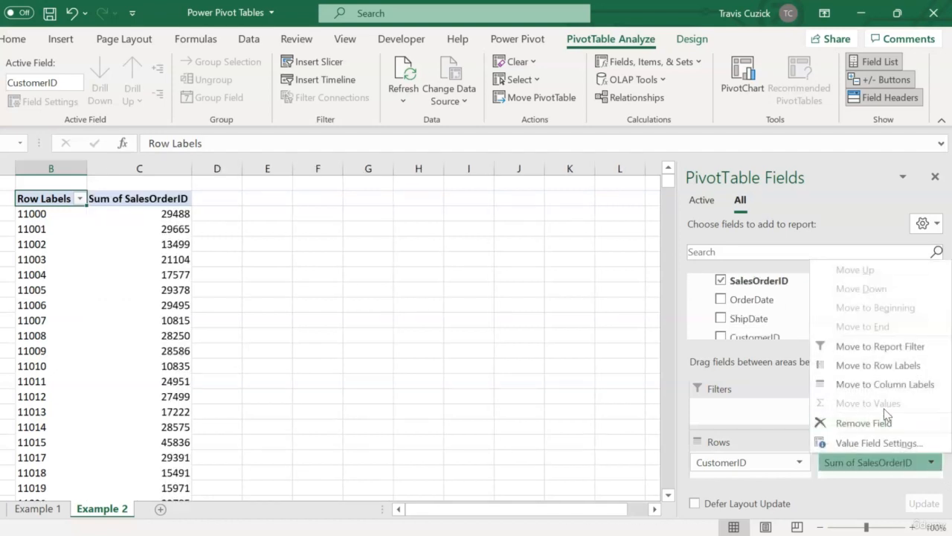
{"action": "left_click", "coordinate": [850, 440]}
{"action": "left_click", "coordinate": [414, 305]}
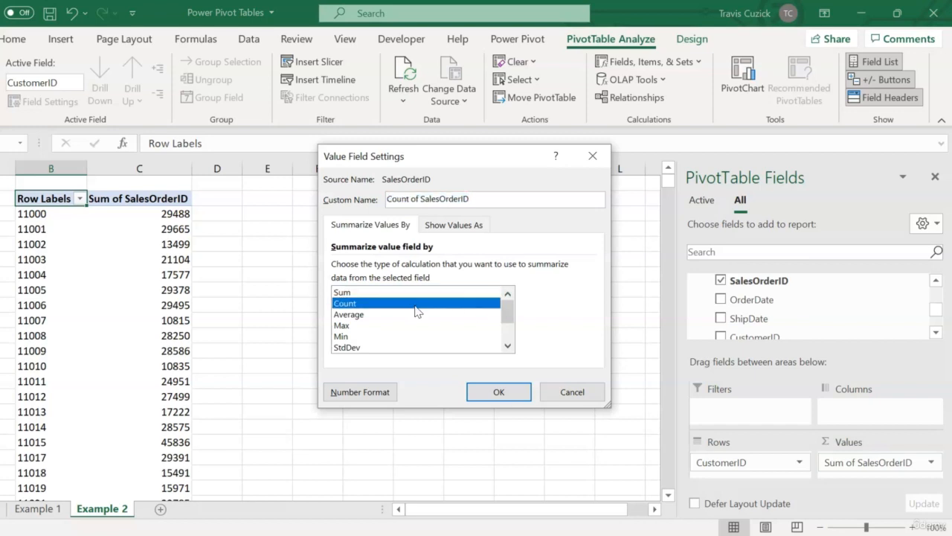
{"action": "left_click", "coordinate": [513, 389]}
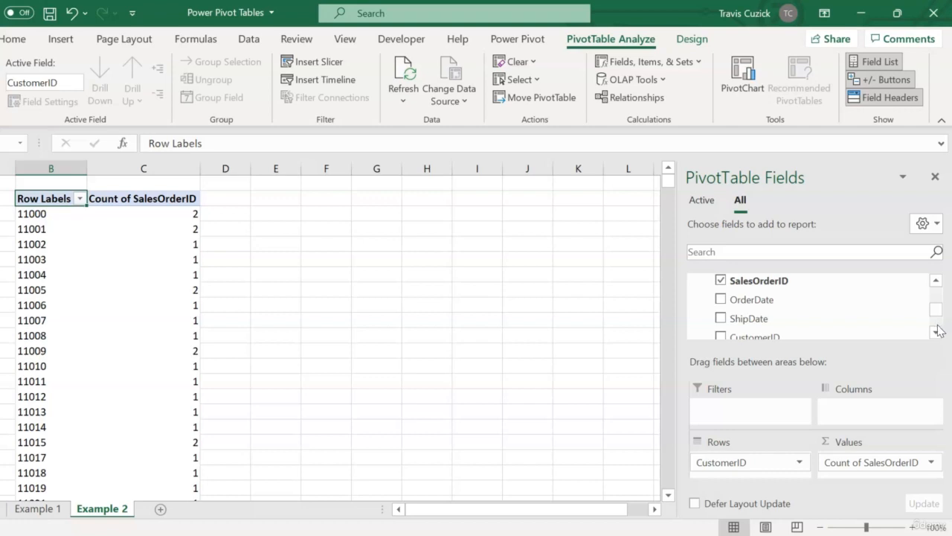
Add Name from the States table to the rows, above CustomerID.
{"action": "left_click_drag", "start_coordinate": [936, 307], "coordinate": [937, 327]}
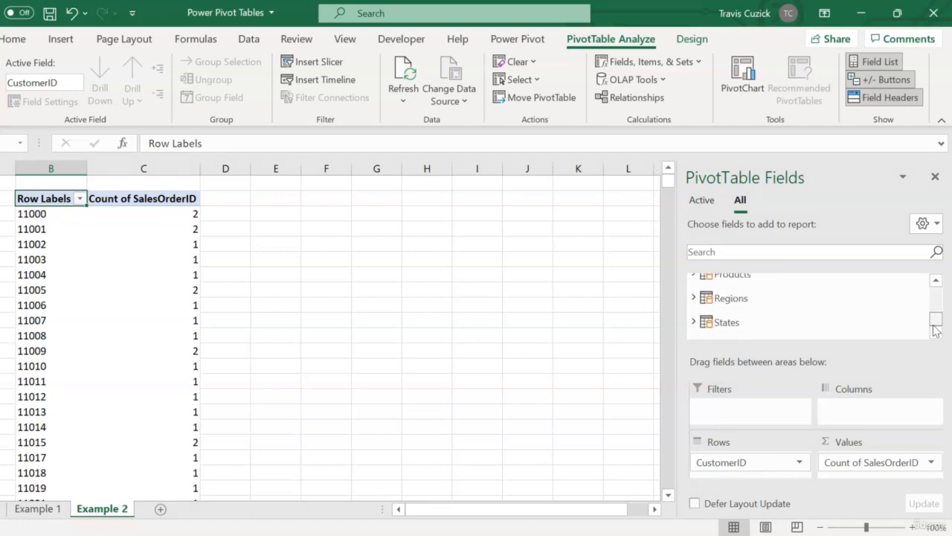
{"action": "left_click", "coordinate": [693, 327]}
{"action": "left_click_drag", "start_coordinate": [771, 332], "coordinate": [762, 457]}
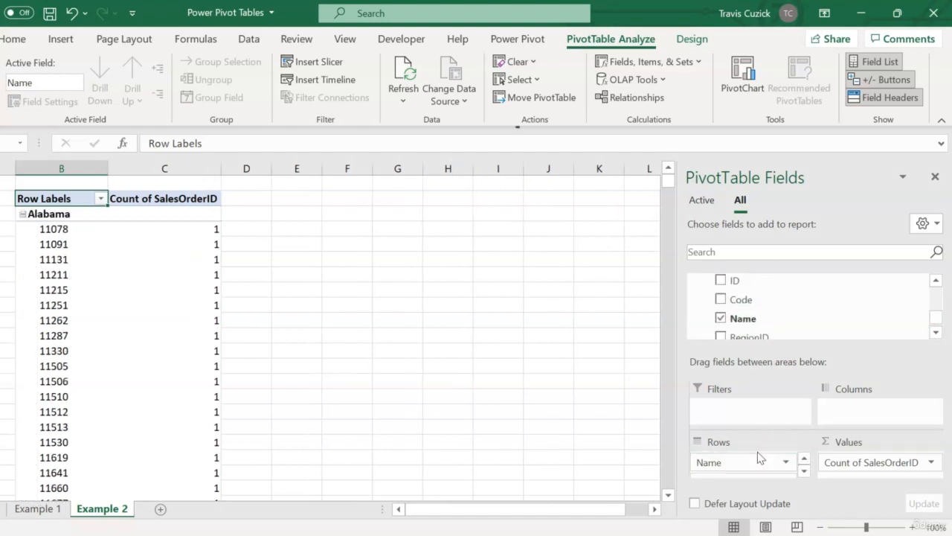
Collapse the entire state name field in the PivotTable, starting from Alabama.
{"action": "key", "text": "Down"}
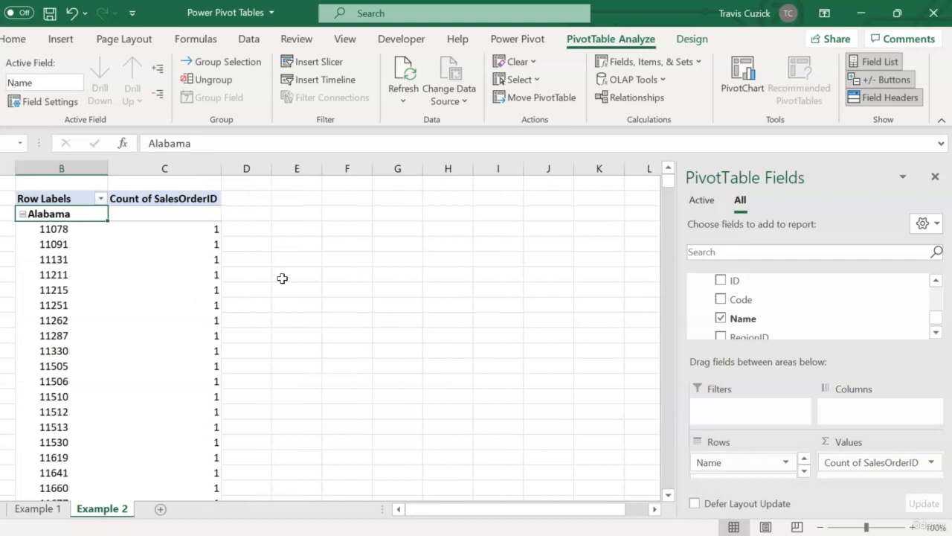
{"action": "right_click", "coordinate": [61, 214]}
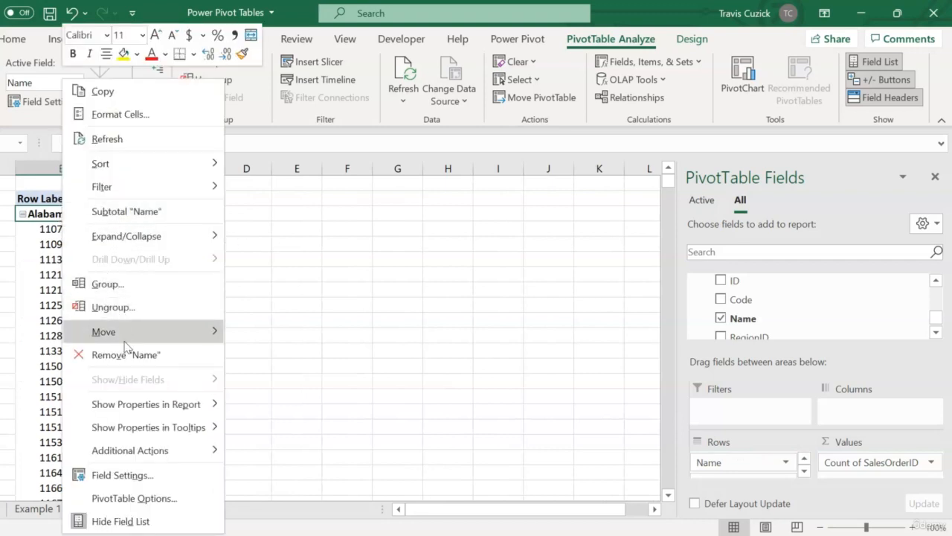
{"action": "mouse_move", "coordinate": [166, 236]}
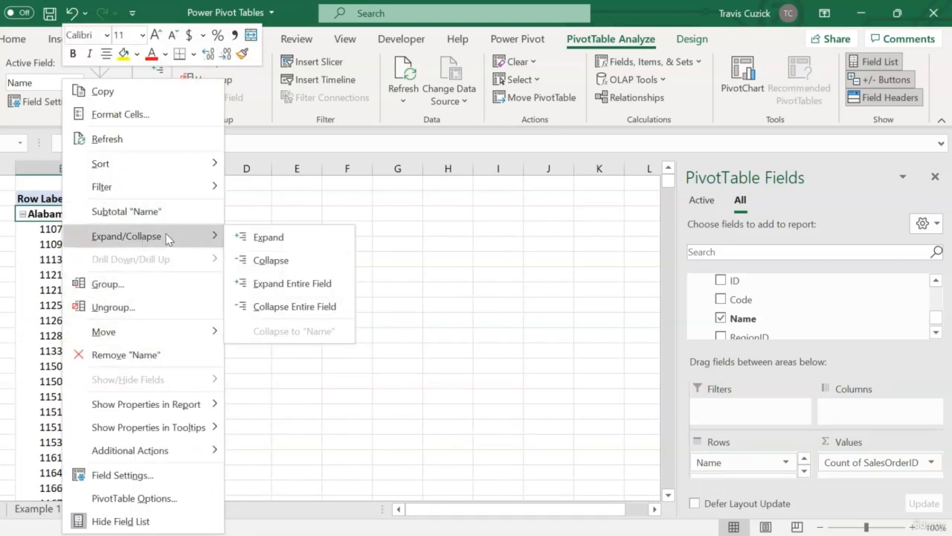
{"action": "left_click", "coordinate": [281, 307]}
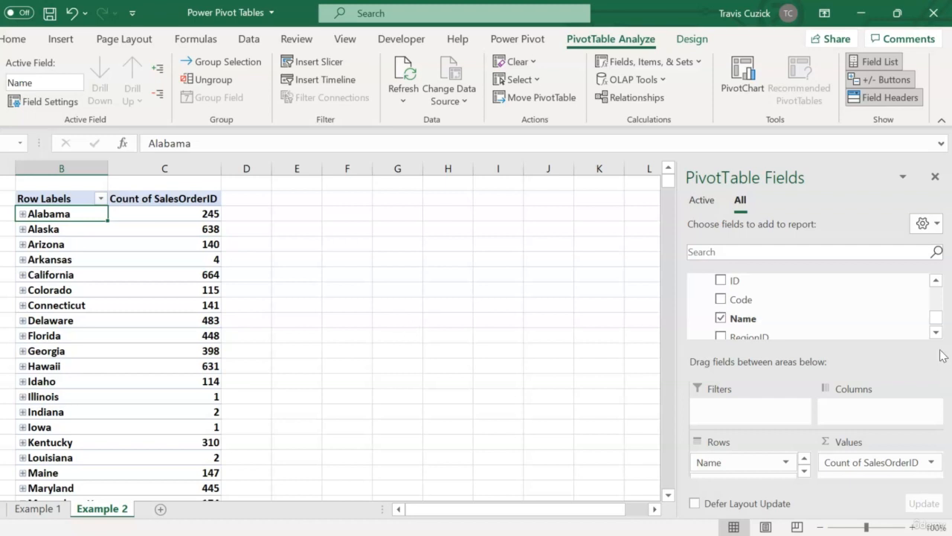
Add Name from the Regions table to the rows, above the state name.
{"action": "left_click", "coordinate": [937, 282]}
{"action": "left_click", "coordinate": [694, 294]}
{"action": "left_click_drag", "start_coordinate": [742, 326], "coordinate": [776, 356]}
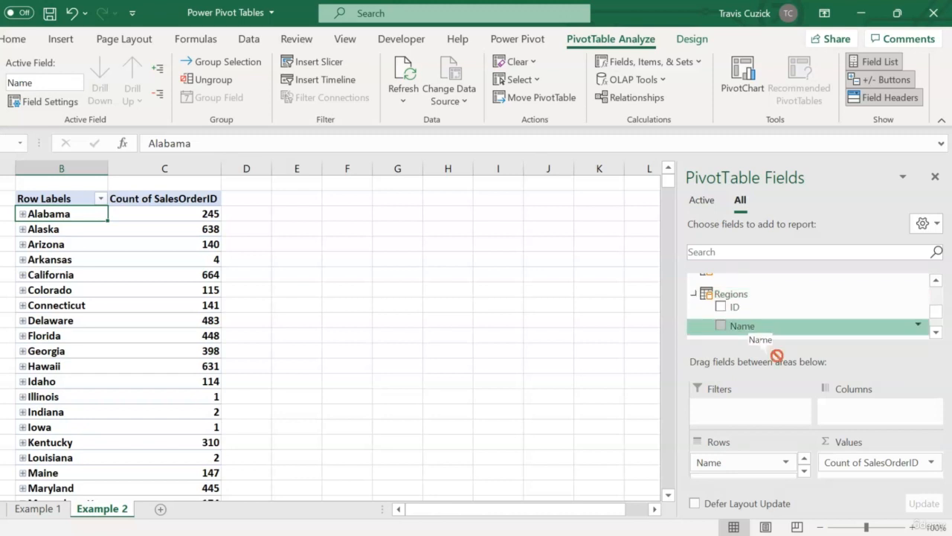
{"action": "left_click_drag", "start_coordinate": [776, 355], "coordinate": [744, 457]}
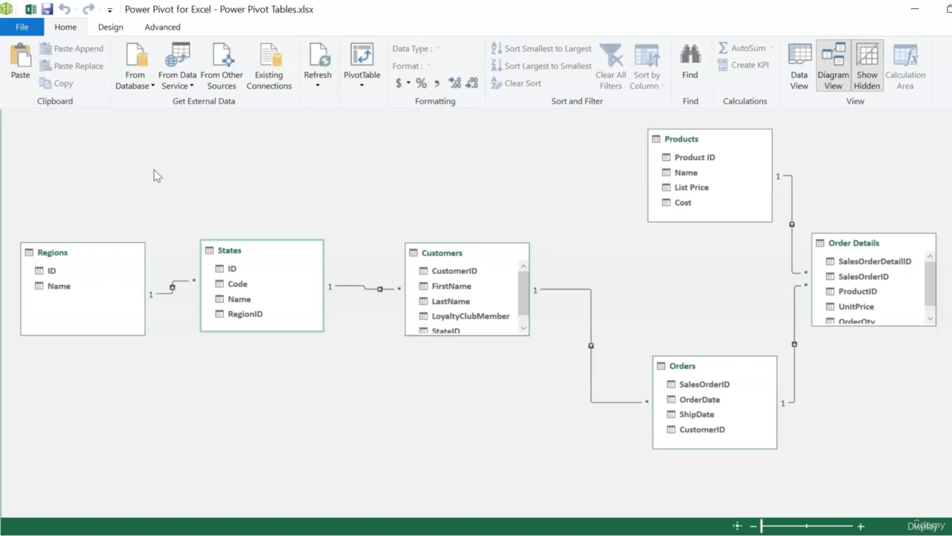
Review the Regions table in the Power Pivot diagram, return to the Excel PivotTable and expand Illinois to its customers.
{"action": "mouse_move", "coordinate": [55, 254]}
{"action": "left_click", "coordinate": [322, 509]}
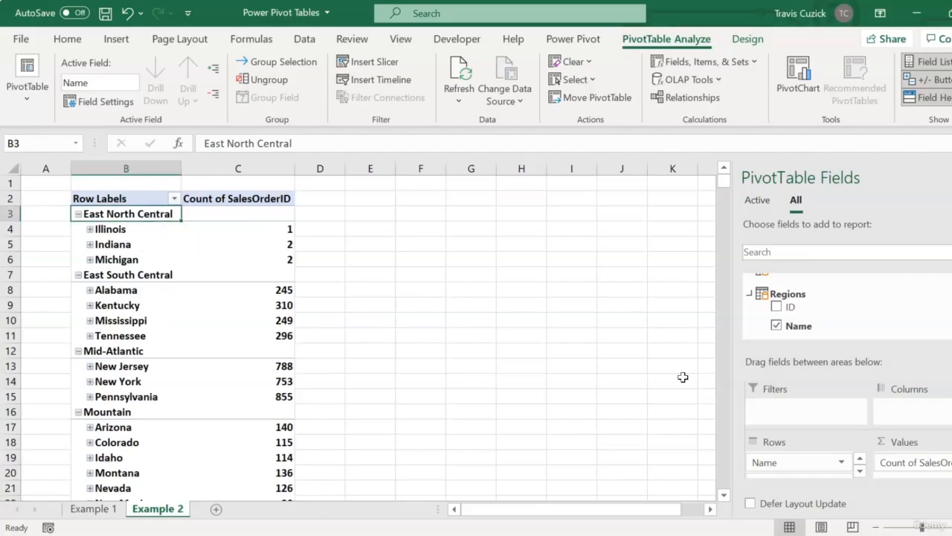
{"action": "left_click", "coordinate": [90, 230]}
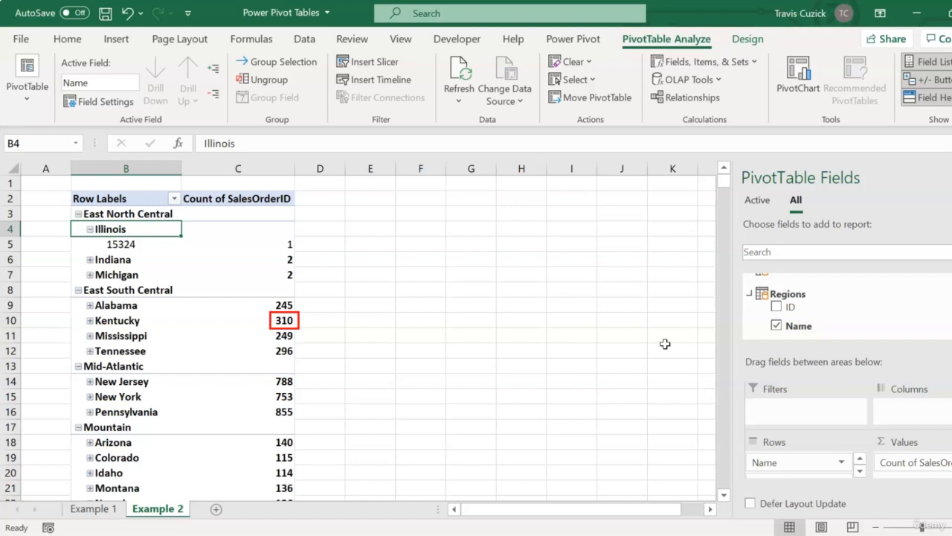
Remove the CustomerID field from the PivotTable rows.
{"action": "left_click", "coordinate": [860, 473]}
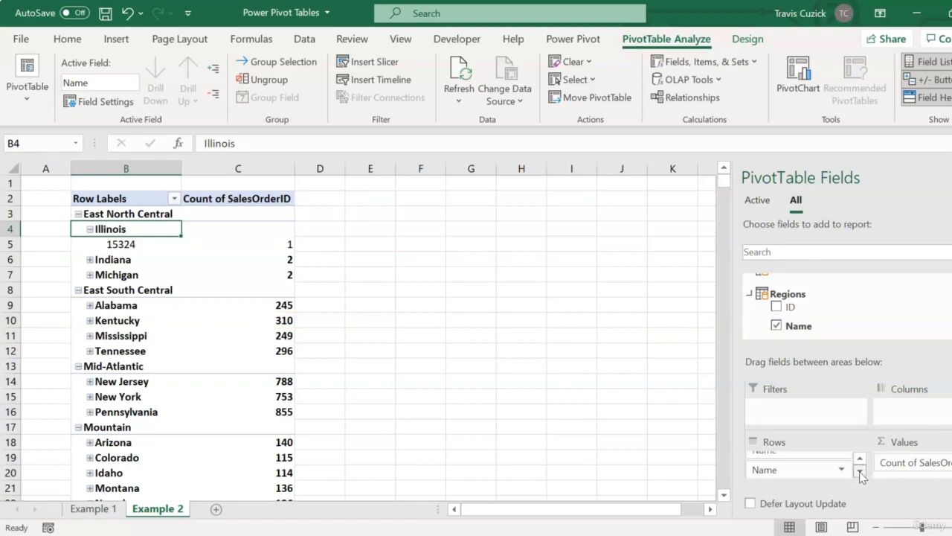
{"action": "left_click", "coordinate": [842, 469]}
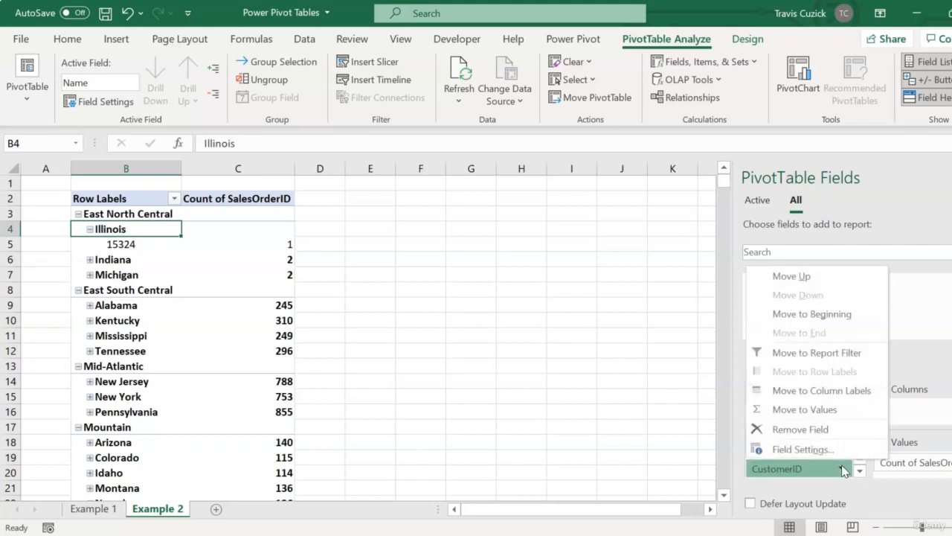
{"action": "left_click", "coordinate": [810, 431]}
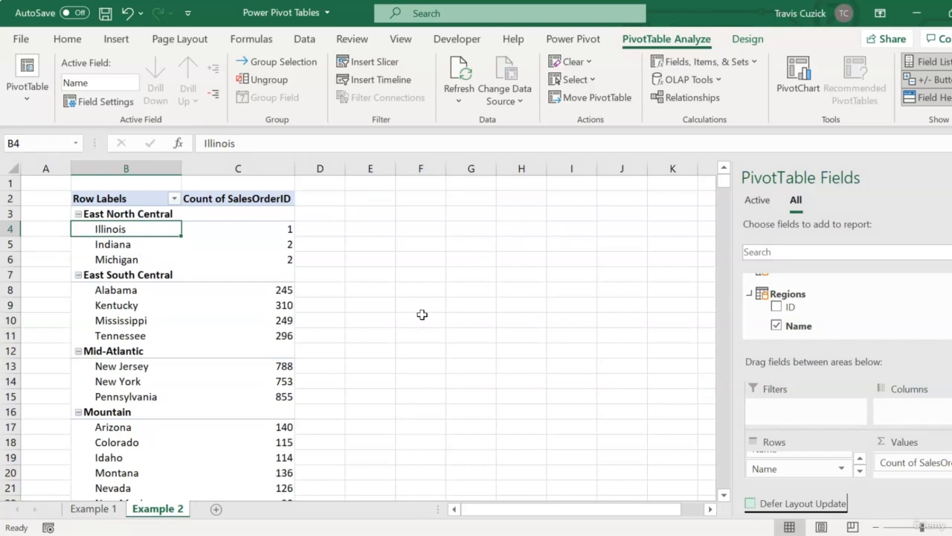
Drill through to the order records behind Kentucky's count, look over the detail sheet and return to the Example 2 sheet.
{"action": "double_click", "coordinate": [285, 305]}
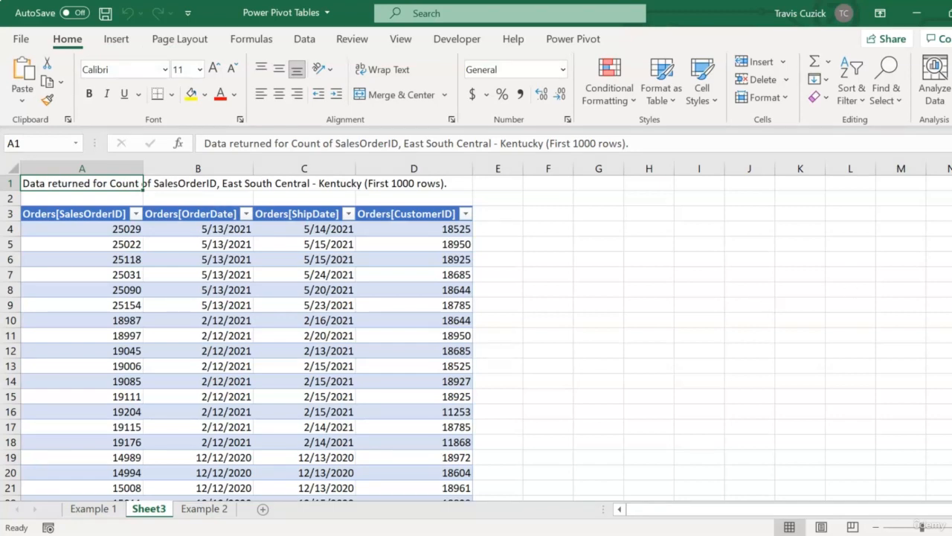
{"action": "left_click_drag", "start_coordinate": [951, 188], "coordinate": [951, 268]}
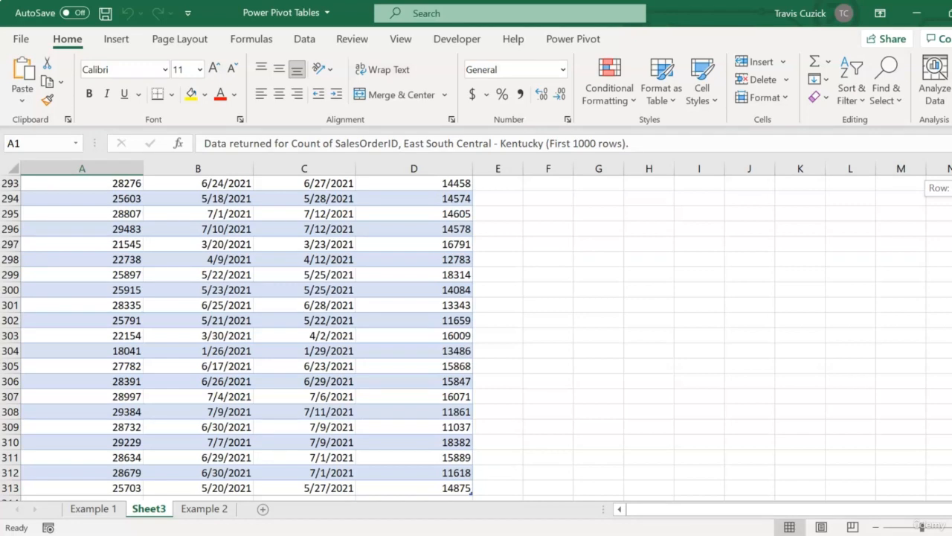
{"action": "left_click_drag", "start_coordinate": [951, 478], "coordinate": [951, 186]}
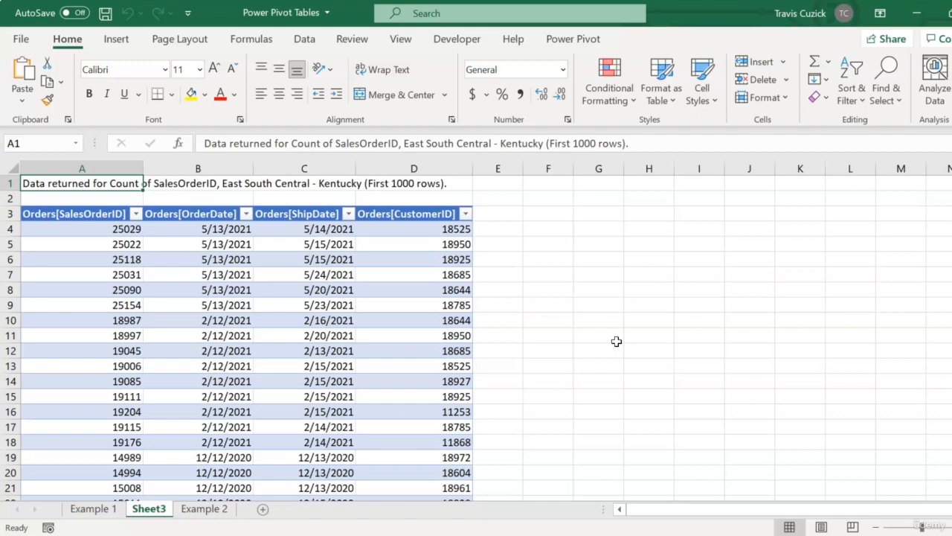
{"action": "key", "text": "ctrl+Page_Down"}
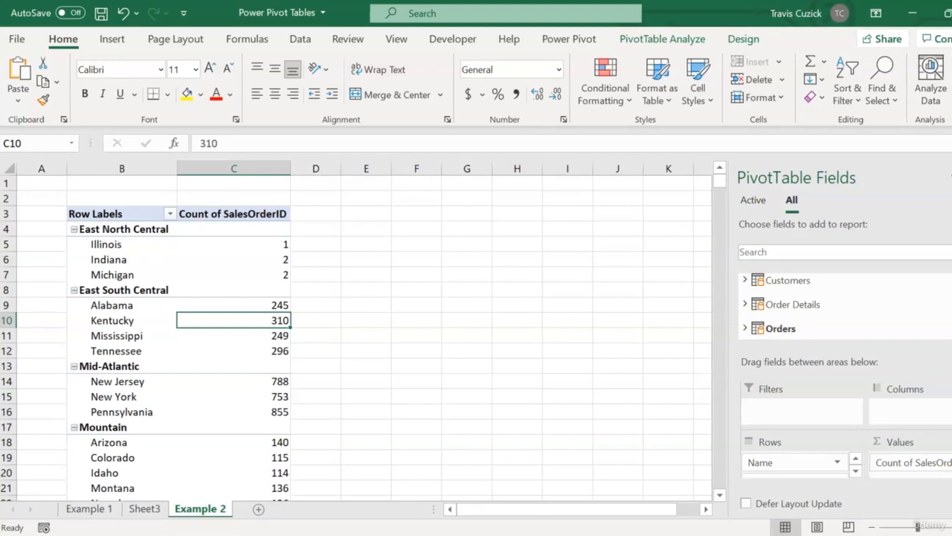
Add LoyaltyClubMember from the Customers table as a report filter of the PivotTable.
{"action": "left_click", "coordinate": [692, 281]}
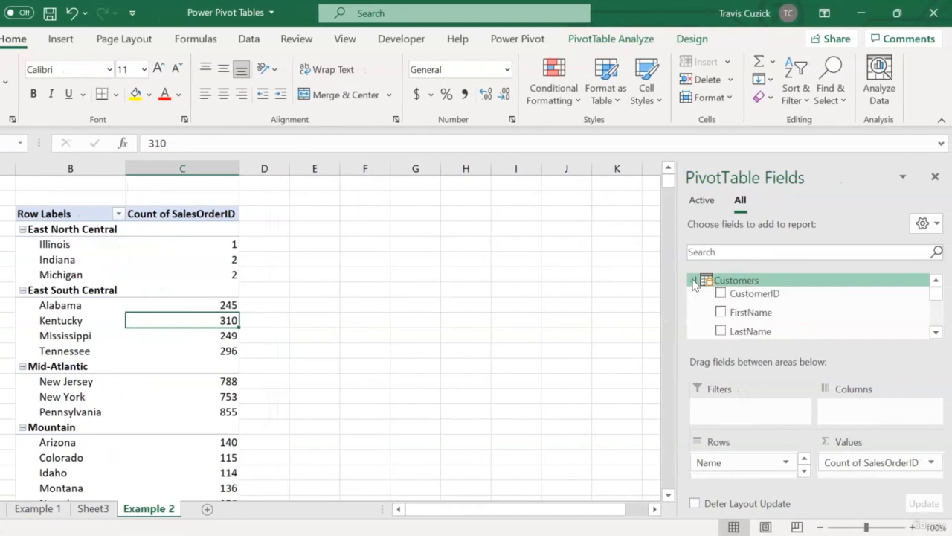
{"action": "left_click", "coordinate": [936, 333]}
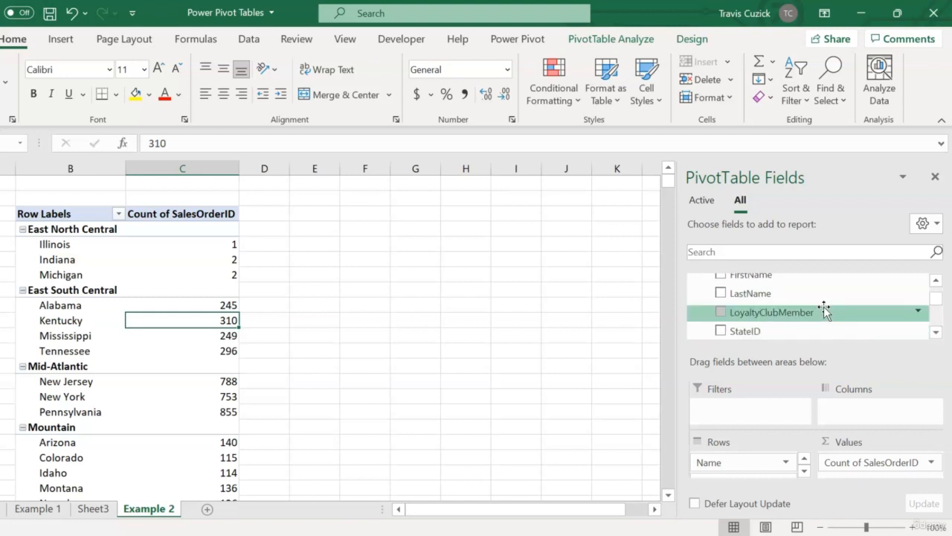
{"action": "scroll", "coordinate": [830, 313], "scroll_direction": "down", "scroll_amount": 2}
{"action": "left_click_drag", "start_coordinate": [748, 406], "coordinate": [753, 408]}
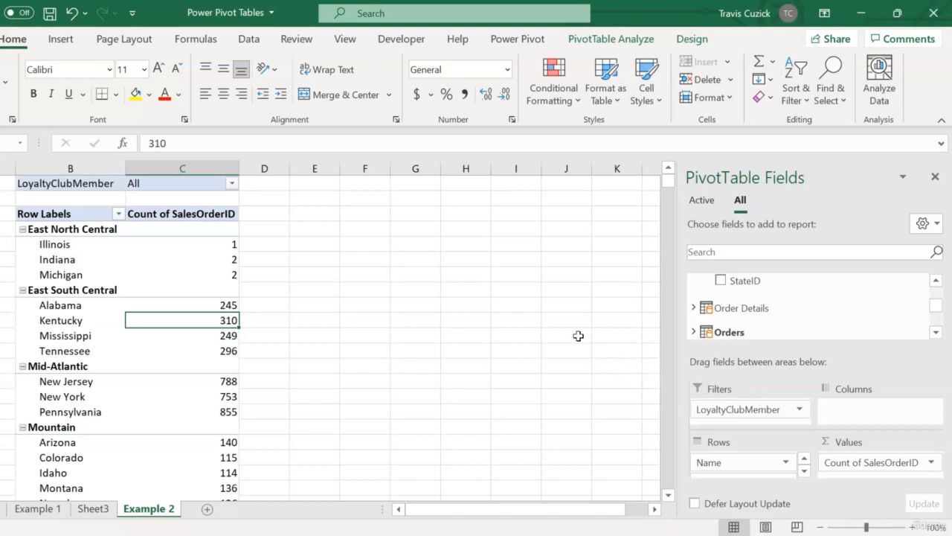
Filter the PivotTable to customers whose LoyaltyClubMember value is 1.
{"action": "left_click", "coordinate": [233, 183]}
{"action": "left_click", "coordinate": [60, 221]}
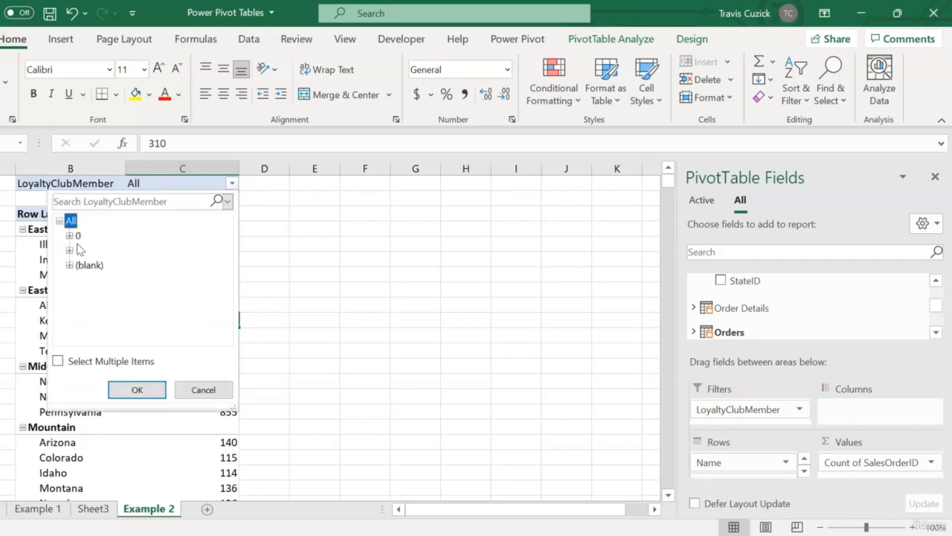
{"action": "left_click", "coordinate": [78, 250]}
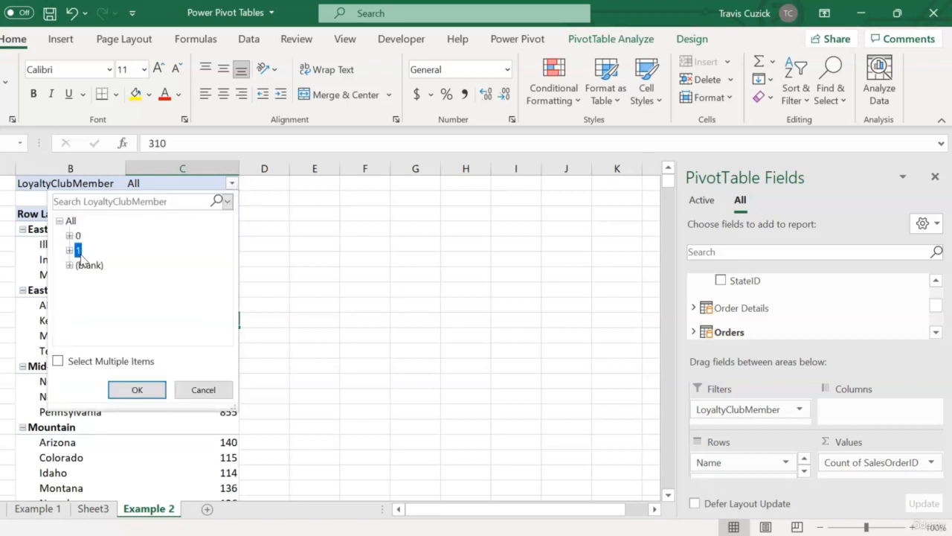
{"action": "left_click", "coordinate": [148, 395]}
{"action": "key", "text": "Up"}
{"action": "key", "text": "Up"}
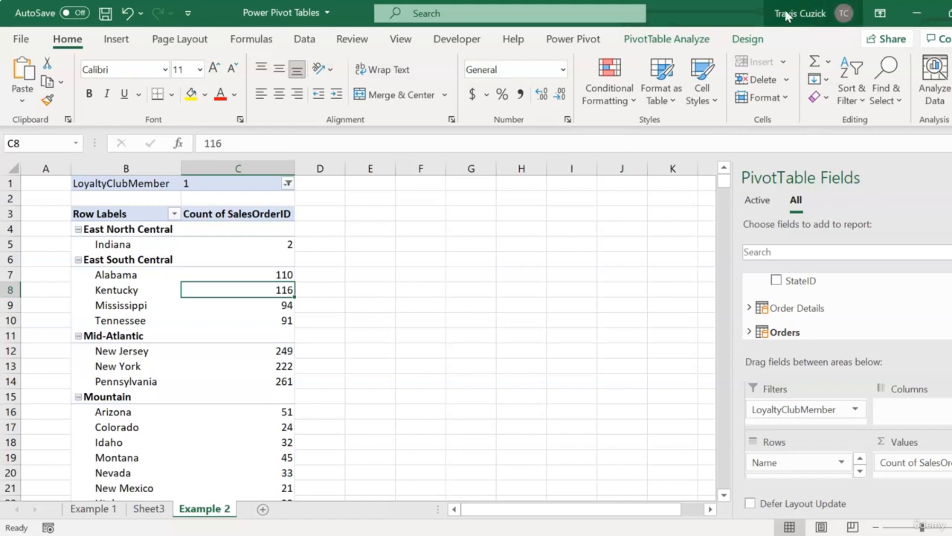
Show all subtotals at the top of each group and select the East South Central subtotal.
{"action": "left_click", "coordinate": [748, 39]}
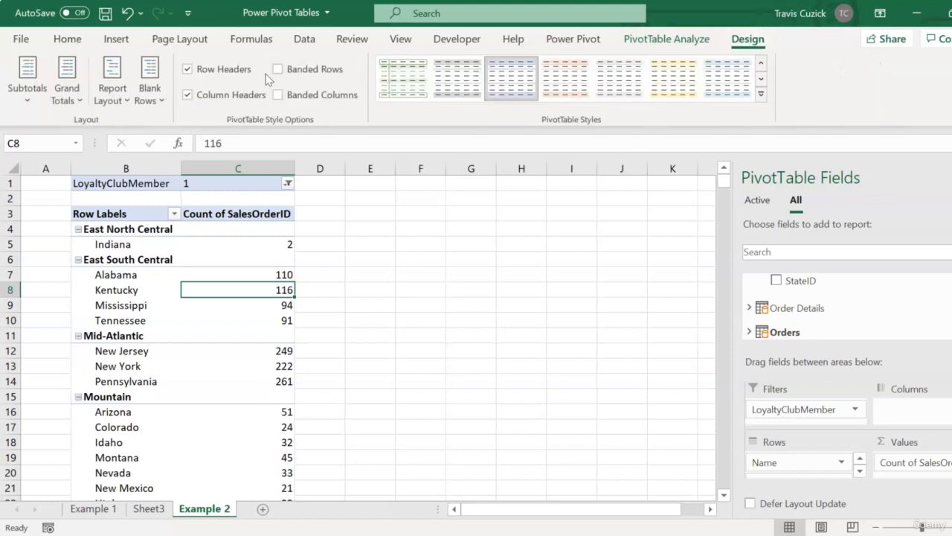
{"action": "left_click", "coordinate": [29, 104]}
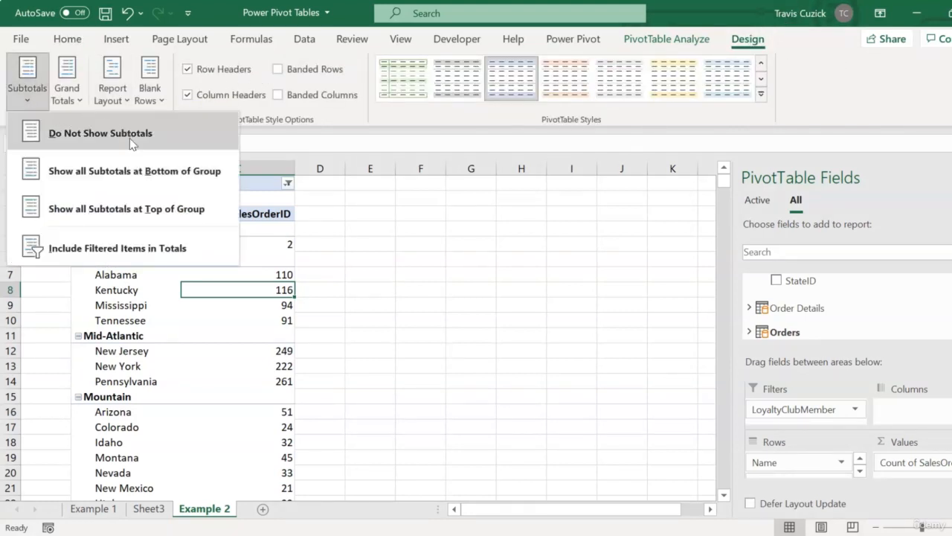
{"action": "left_click", "coordinate": [139, 214]}
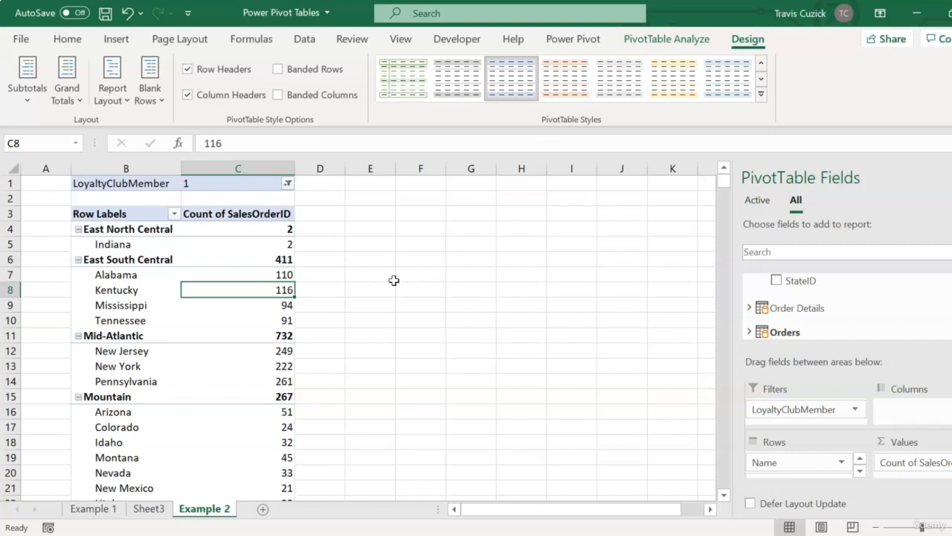
{"action": "left_click", "coordinate": [288, 257]}
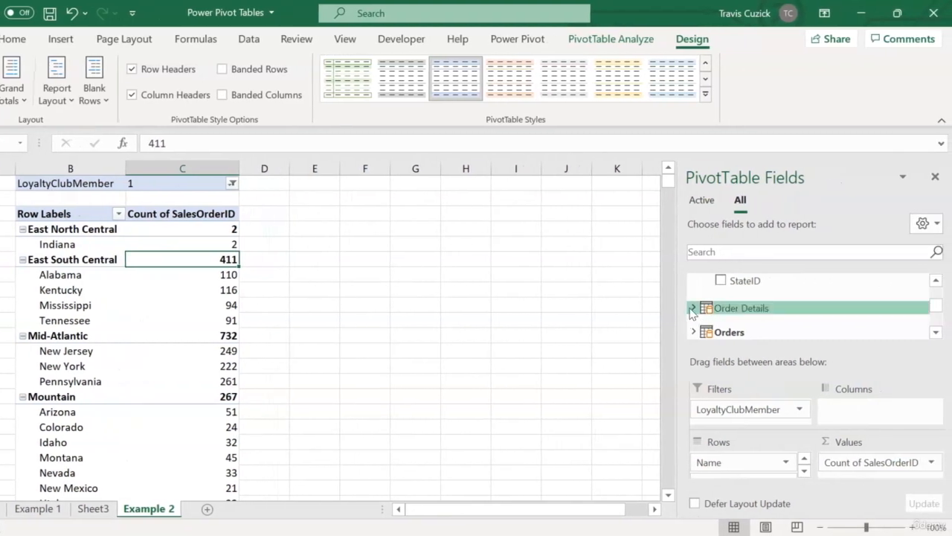
Add SalesOrderDetailID from the Order Details table to the PivotTable values and summarize it by Count.
{"action": "left_click", "coordinate": [693, 307]}
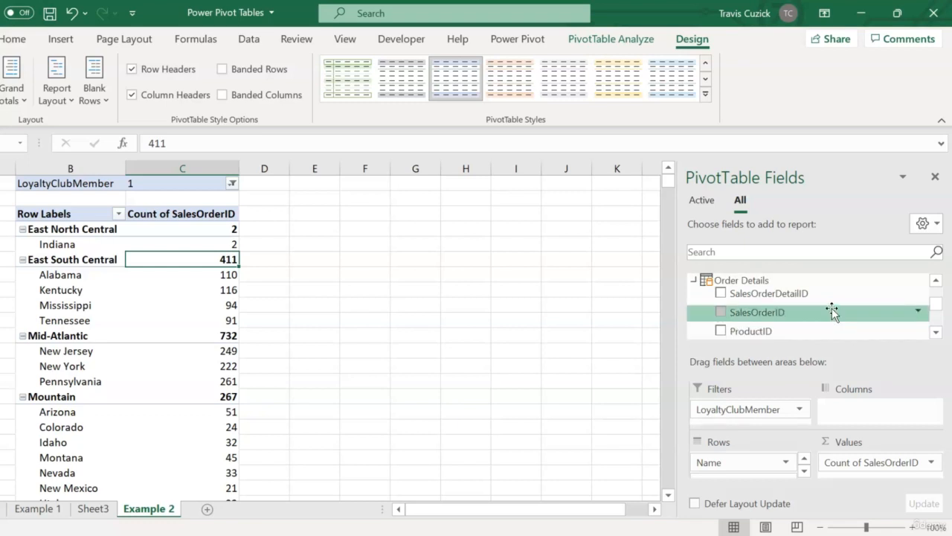
{"action": "scroll", "coordinate": [821, 296], "scroll_direction": "down", "scroll_amount": 1}
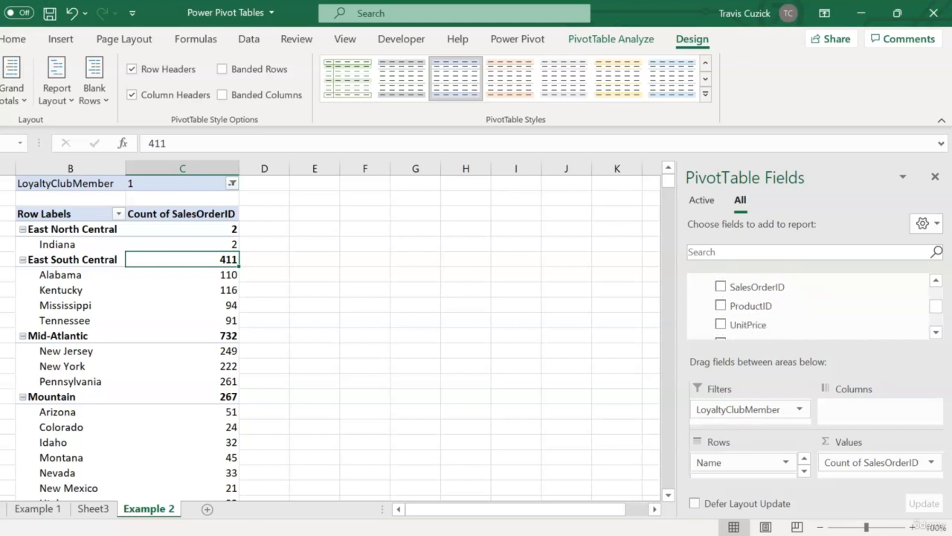
{"action": "left_click_drag", "start_coordinate": [878, 452], "coordinate": [876, 467]}
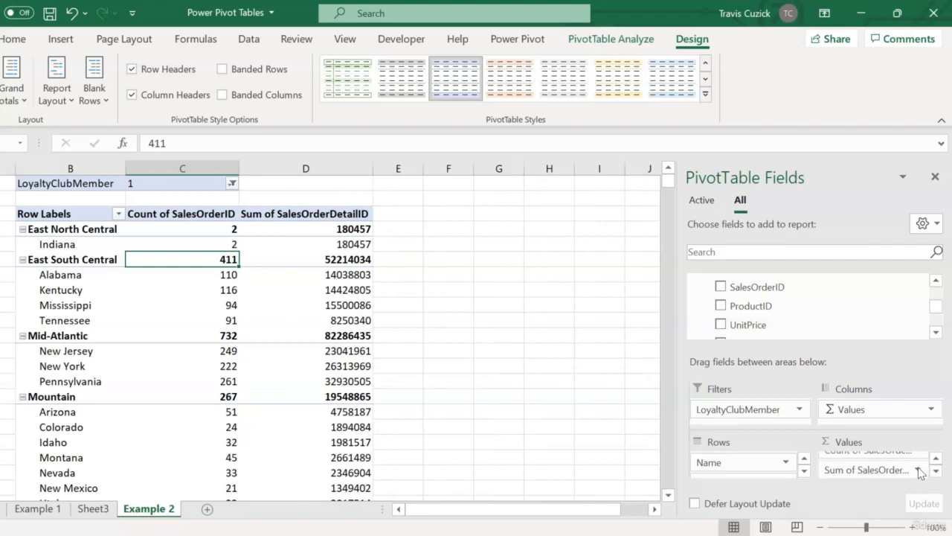
{"action": "left_click", "coordinate": [878, 469]}
{"action": "left_click", "coordinate": [879, 451]}
{"action": "left_click", "coordinate": [407, 302]}
{"action": "left_click", "coordinate": [476, 390]}
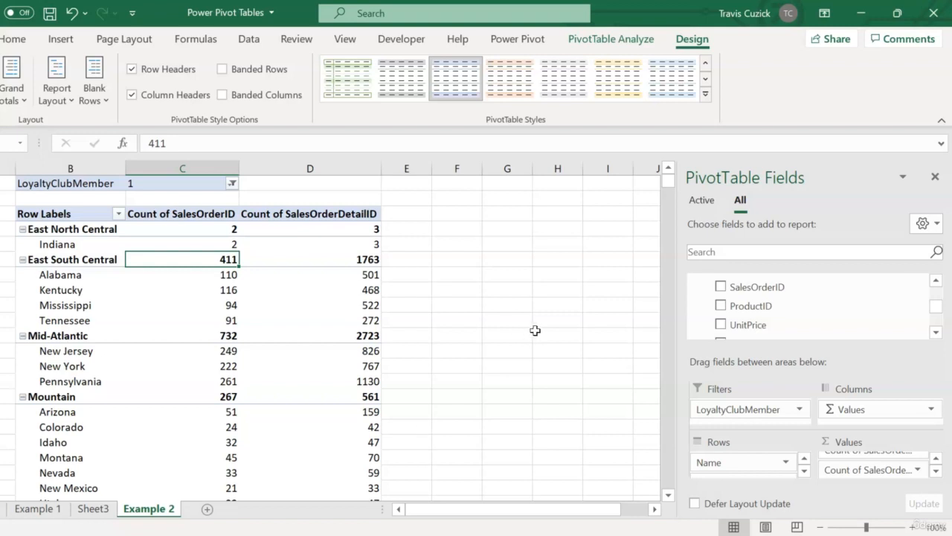
Collapse the entire region Name field so that only region rows are listed.
{"action": "left_click", "coordinate": [75, 229]}
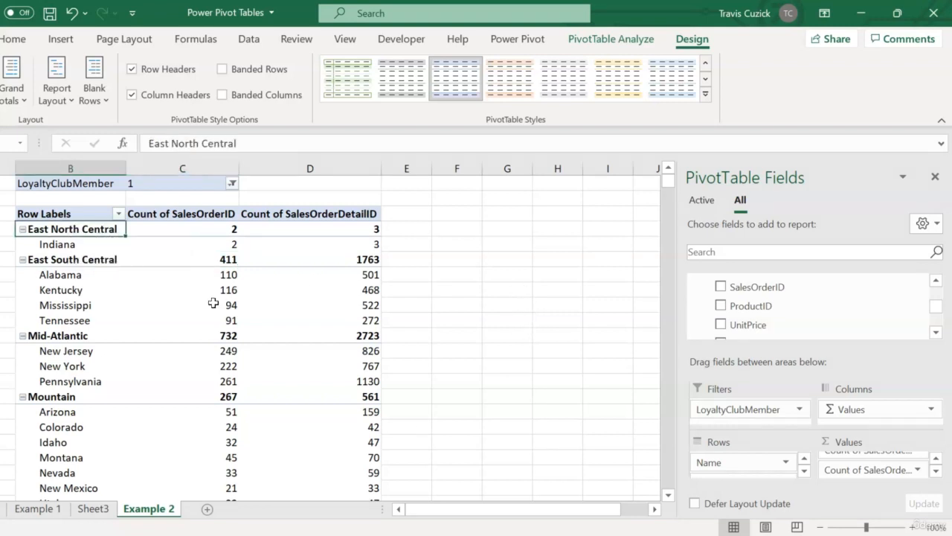
{"action": "right_click", "coordinate": [87, 230]}
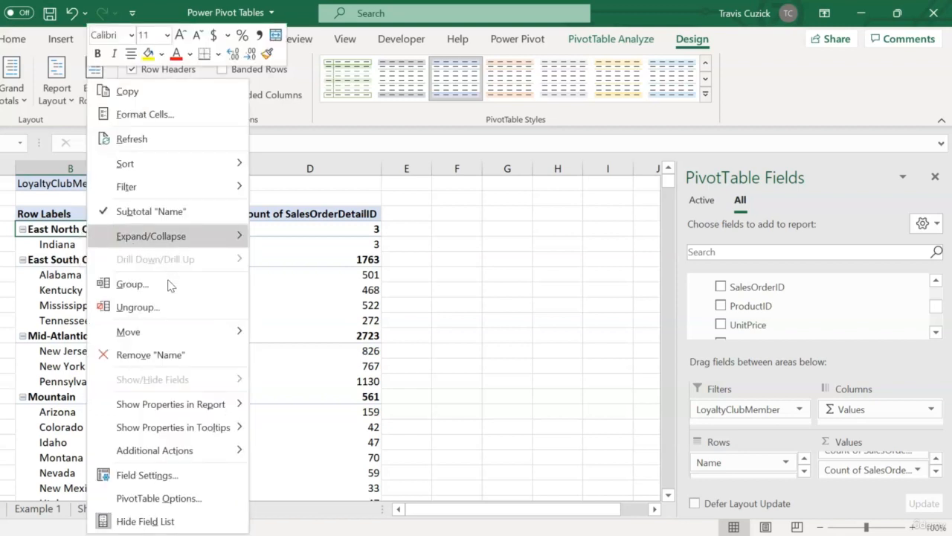
{"action": "mouse_move", "coordinate": [171, 246]}
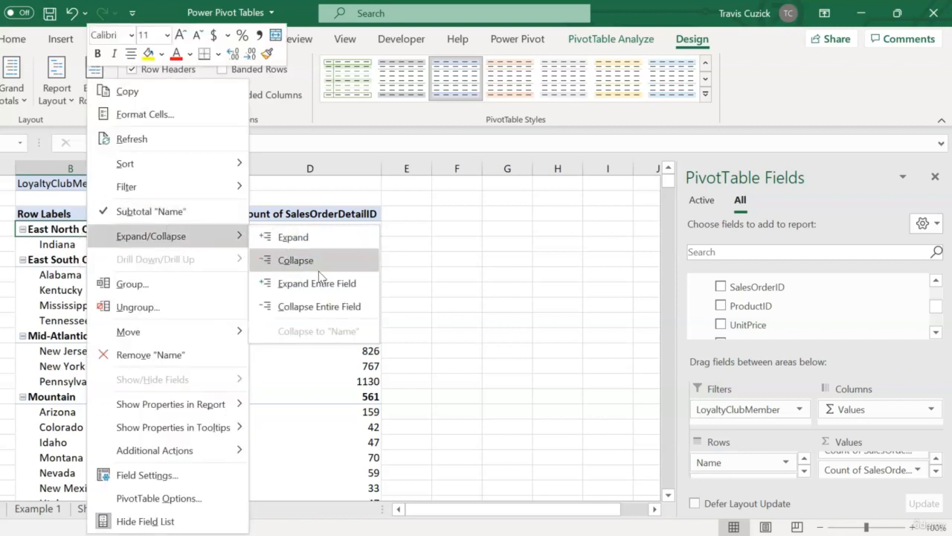
{"action": "left_click", "coordinate": [320, 304]}
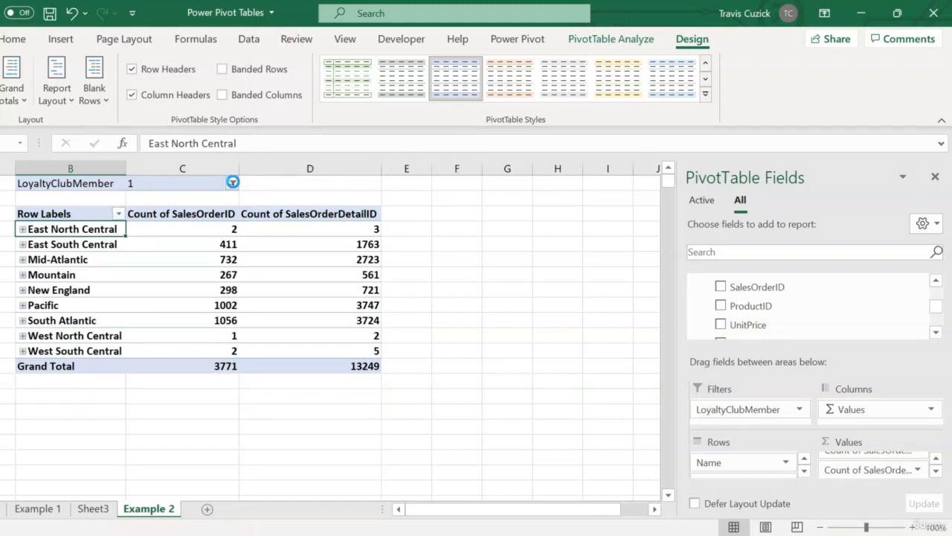
Set the LoyaltyClubMember report filter to All.
{"action": "left_click", "coordinate": [231, 183]}
{"action": "left_click", "coordinate": [71, 220]}
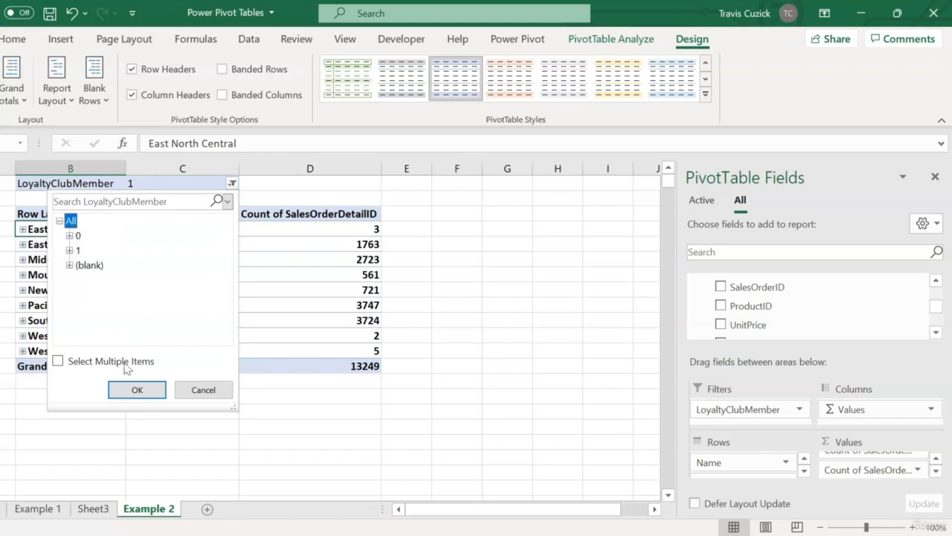
{"action": "left_click", "coordinate": [137, 389]}
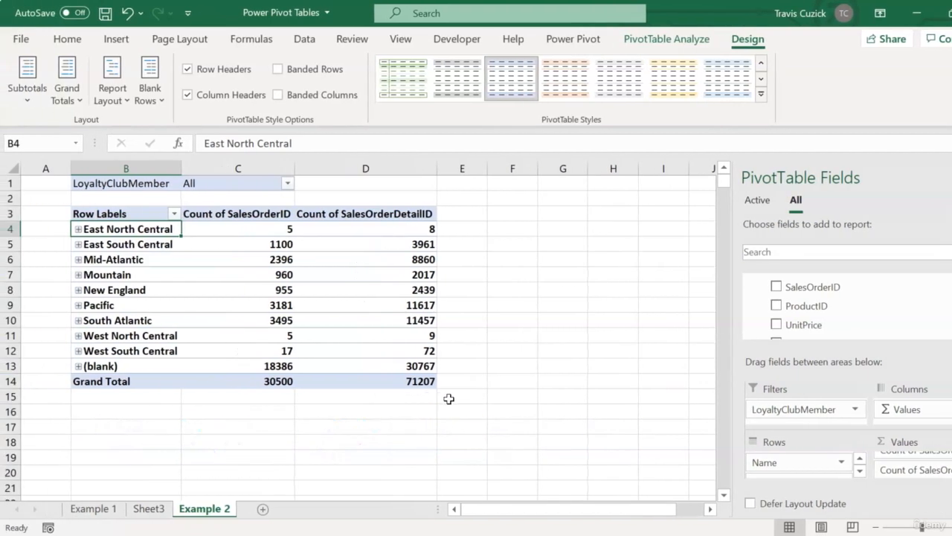
Switch to the Power Pivot window and compare the record counts of the Order Details and Orders tables in Data View.
{"action": "mouse_move", "coordinate": [405, 532]}
{"action": "left_click", "coordinate": [476, 491]}
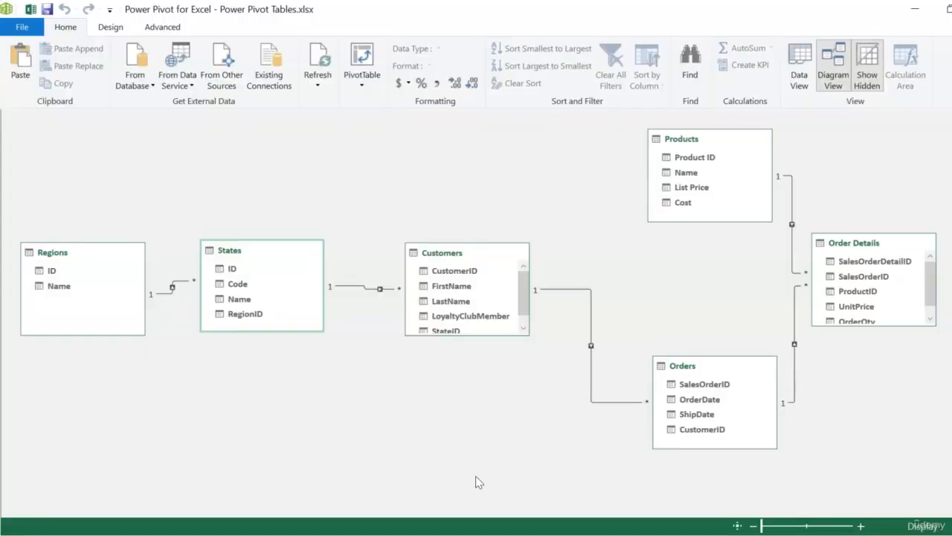
{"action": "left_click", "coordinate": [800, 81]}
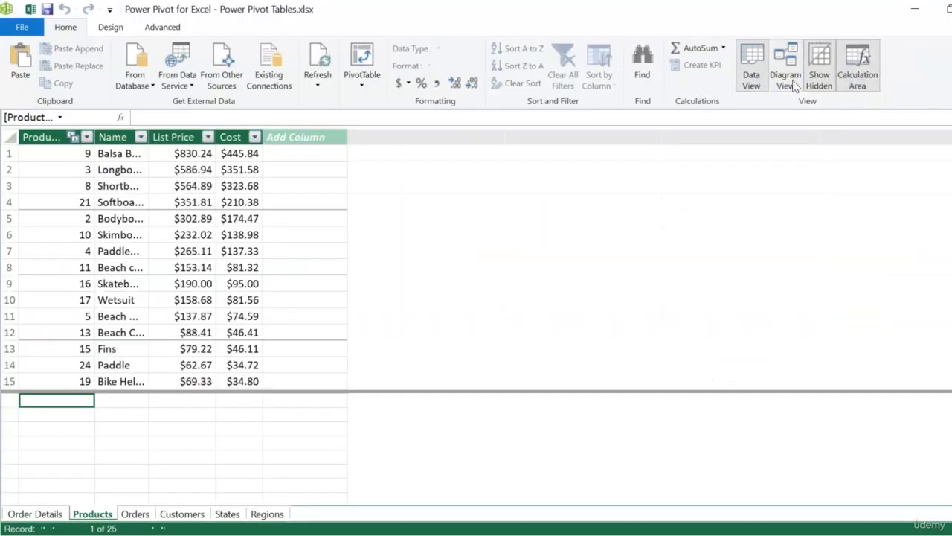
{"action": "left_click", "coordinate": [46, 514]}
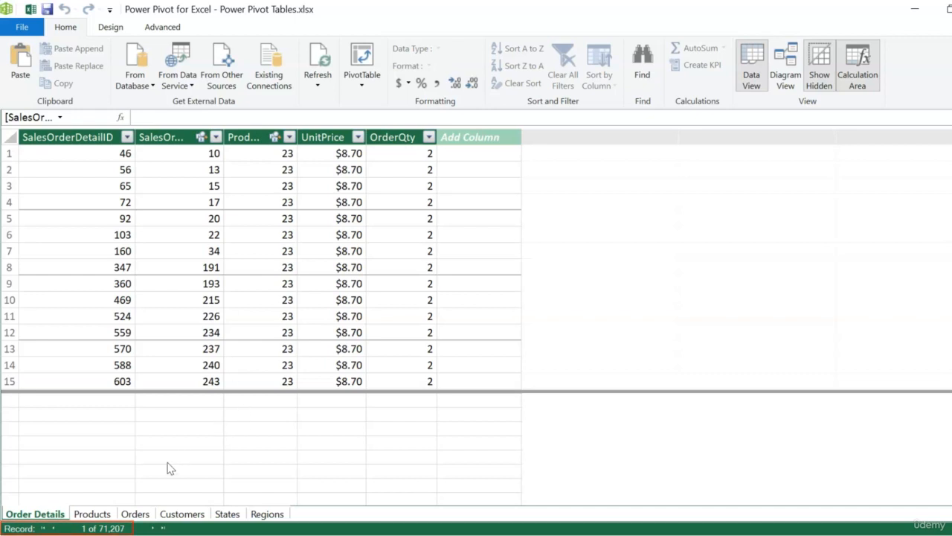
{"action": "left_click", "coordinate": [138, 513]}
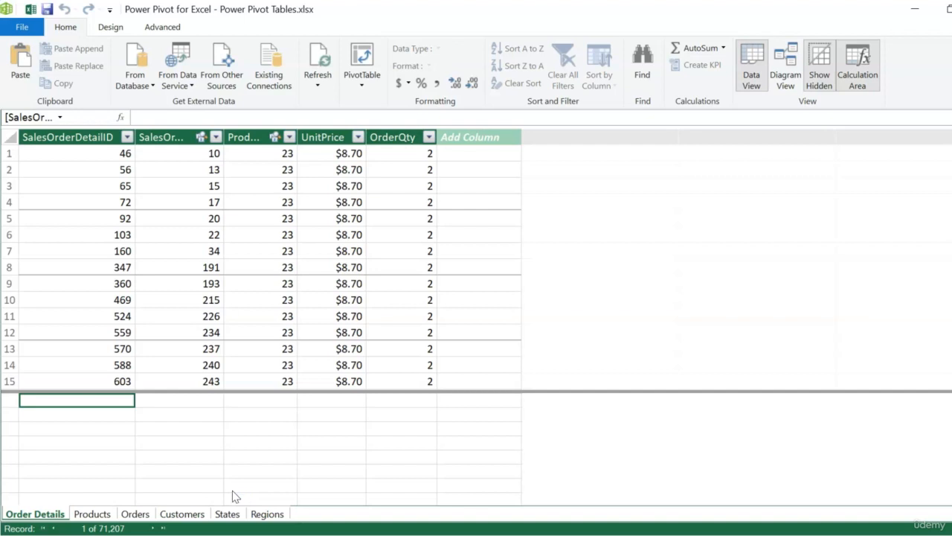
{"action": "left_click", "coordinate": [145, 516]}
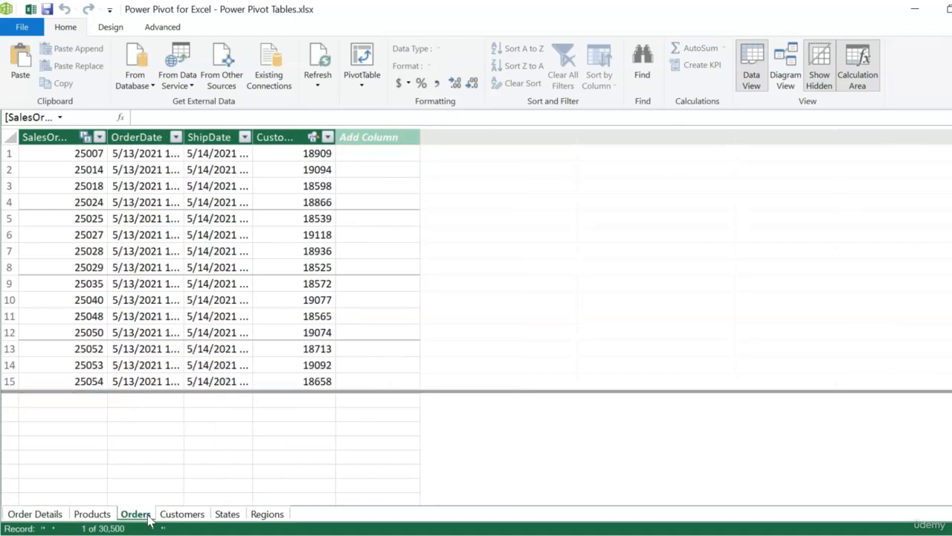
{"action": "left_click", "coordinate": [62, 515]}
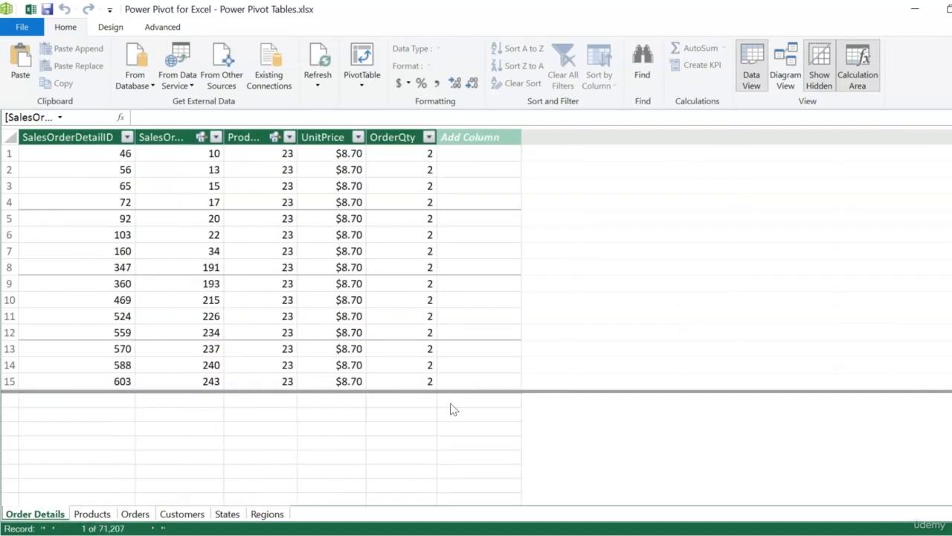